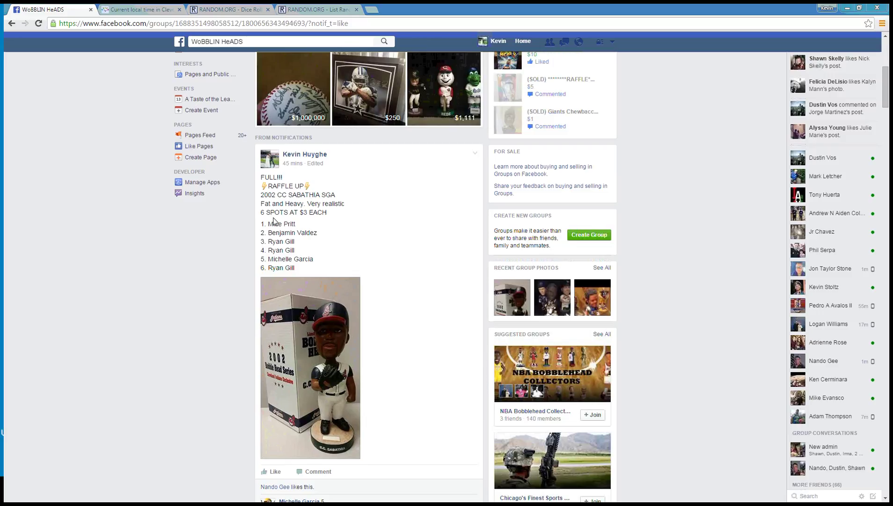
pyautogui.scroll(-3, 373, 231)
pyautogui.scroll(-2, 412, 307)
pyautogui.scroll(-2, 412, 311)
pyautogui.scroll(-3, 412, 311)
pyautogui.scroll(-3, 391, 349)
pyautogui.scroll(-1, 372, 374)
# Post a 'live' comment on the raffle post and check the current Cleveland time.
pyautogui.click(362, 340)
pyautogui.write('live')
pyautogui.press('Return')
pyautogui.click(143, 9)
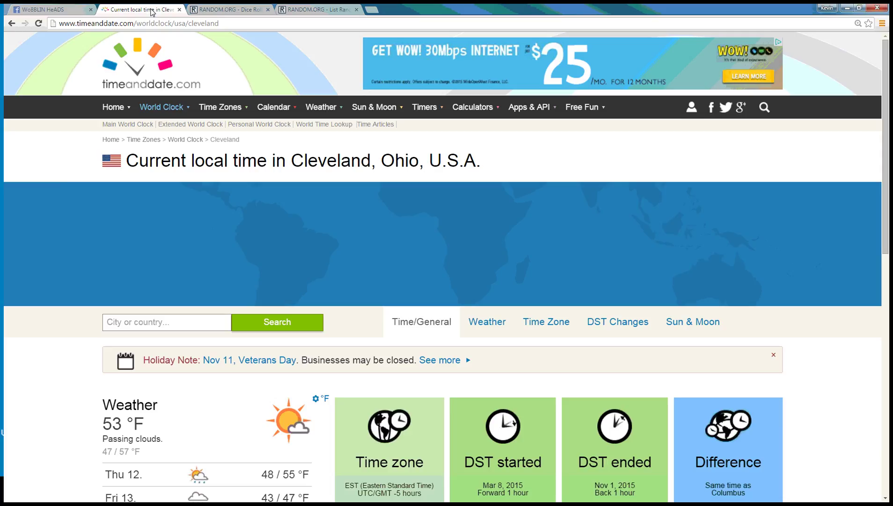
pyautogui.click(46, 9)
pyautogui.scroll(5, 302, 235)
pyautogui.scroll(5, 301, 235)
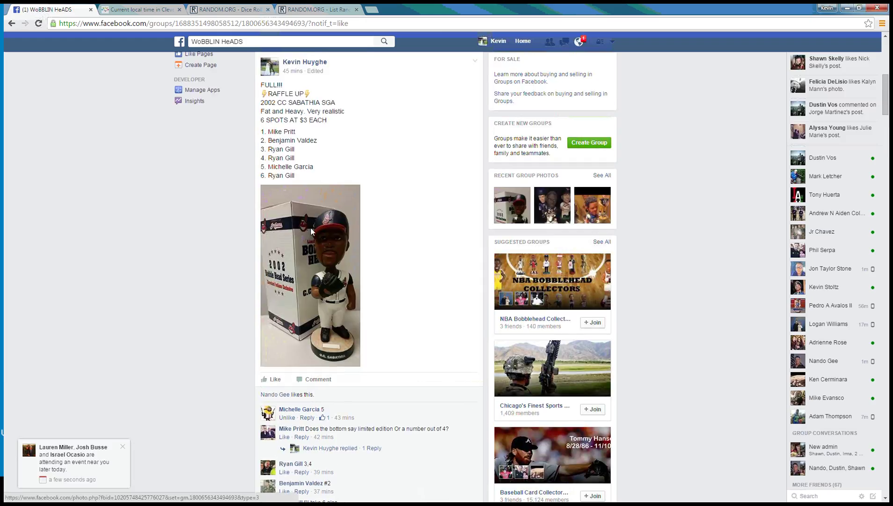
pyautogui.scroll(1, 301, 235)
# Copy the six numbered raffle names and paste them into List Randomizer.
pyautogui.moveTo(261, 177); pyautogui.dragTo(294, 222)
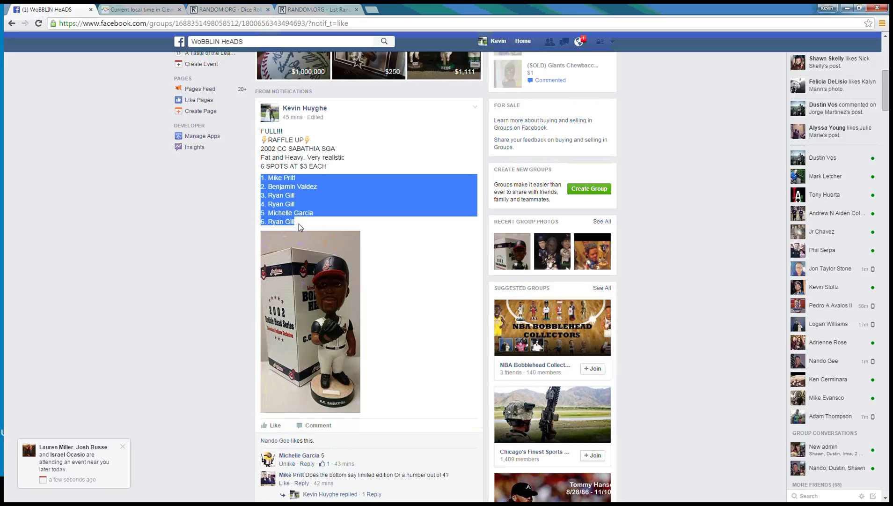
pyautogui.click(321, 8)
pyautogui.click(241, 342)
pyautogui.hotkey('ctrl', 'v')
# Roll two dice twice, ending with a total of 11.
pyautogui.click(231, 9)
pyautogui.click(194, 256)
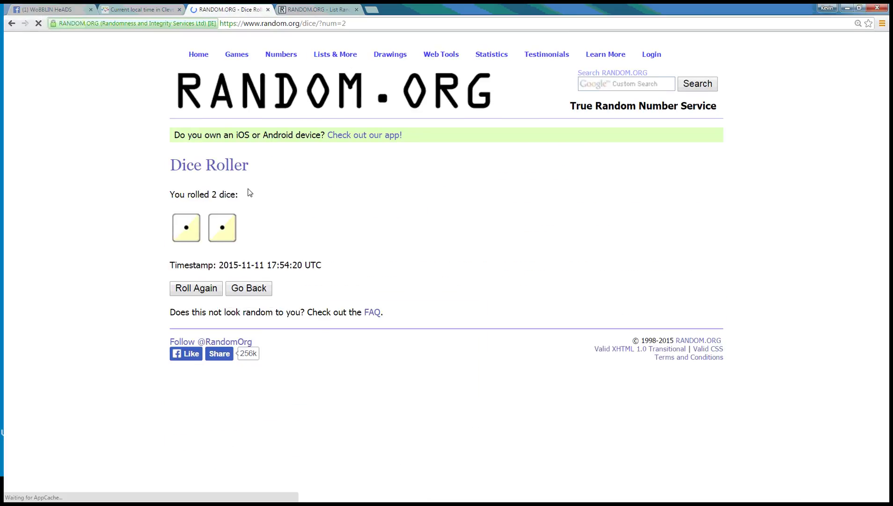
pyautogui.click(195, 288)
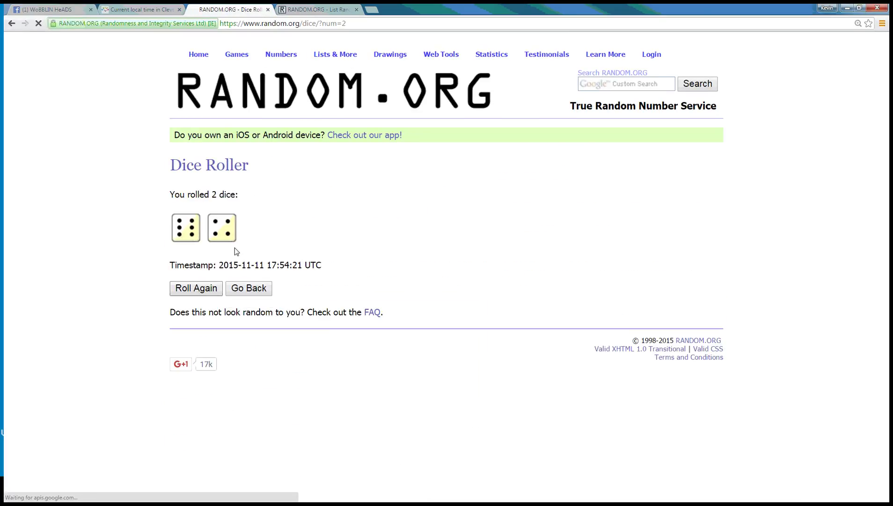
pyautogui.click(310, 9)
# Randomize the raffle list, then use Again! until the shuffle count reads 9 times.
pyautogui.click(194, 488)
pyautogui.click(188, 314)
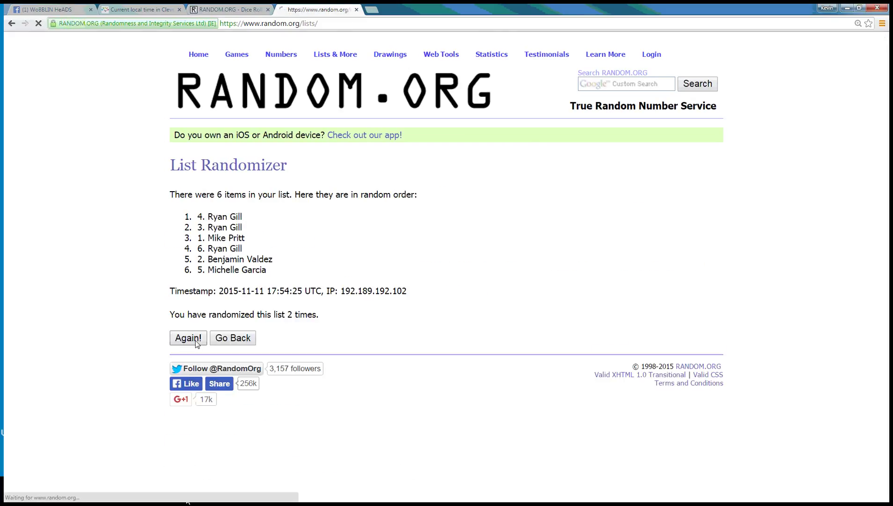
pyautogui.click(188, 337)
pyautogui.click(189, 337)
pyautogui.click(188, 338)
pyautogui.click(189, 337)
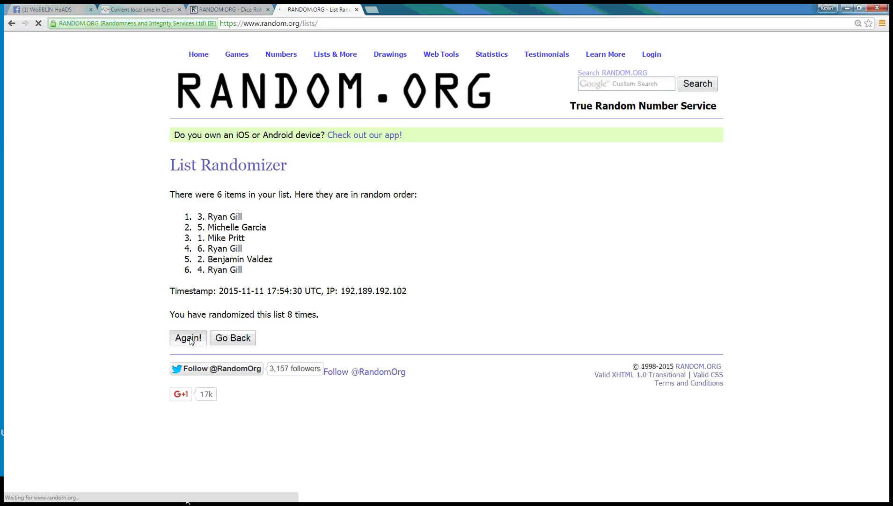
pyautogui.doubleClick(287, 318)
pyautogui.click(242, 10)
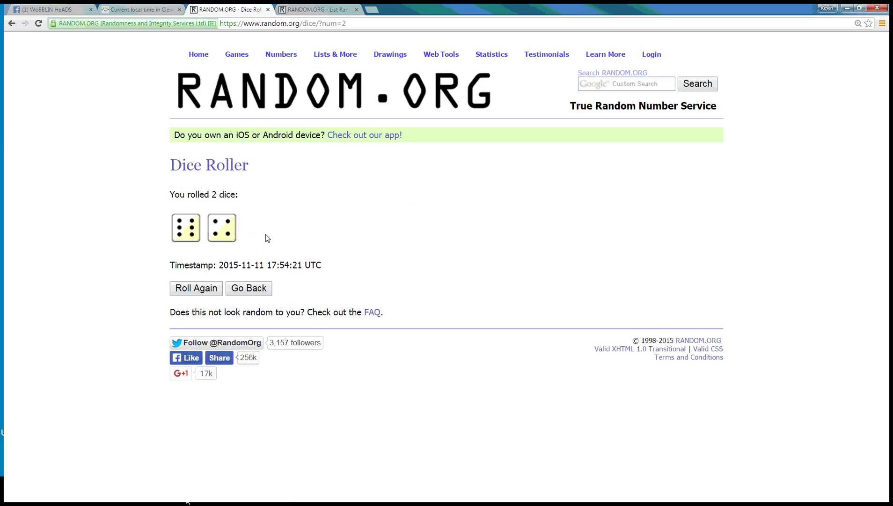
pyautogui.click(328, 8)
pyautogui.click(189, 337)
pyautogui.doubleClick(237, 217)
pyautogui.keyDown('ctrl'); pyautogui.scroll(3, 244, 274); pyautogui.keyUp('ctrl')
pyautogui.scroll(3, 244, 274)
pyautogui.moveTo(91, 258); pyautogui.dragTo(155, 259)
pyautogui.scroll(-2, 210, 335)
pyautogui.click(230, 417)
pyautogui.moveTo(209, 413); pyautogui.dragTo(268, 414)
pyautogui.click(139, 251)
pyautogui.moveTo(60, 248); pyautogui.dragTo(184, 248)
# Recheck the dice roll of 11 and the local time, then return to Facebook.
pyautogui.click(222, 10)
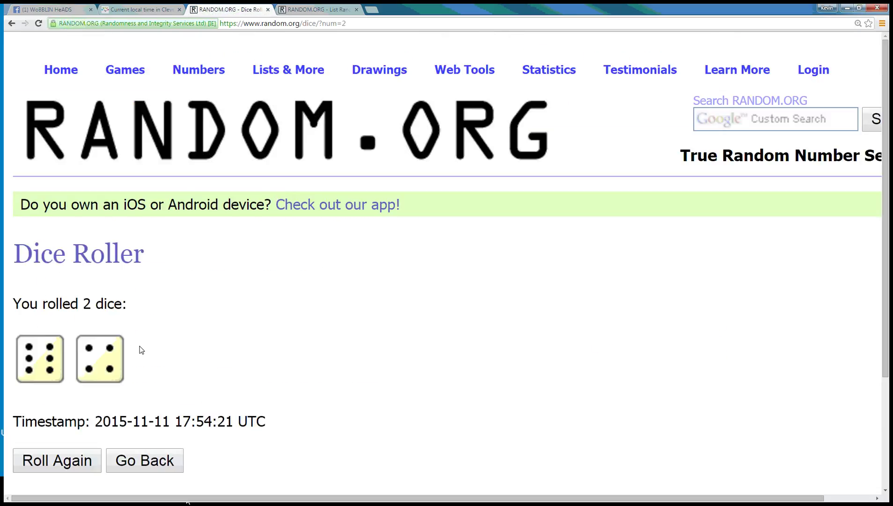
pyautogui.scroll(-1, 139, 349)
pyautogui.click(143, 10)
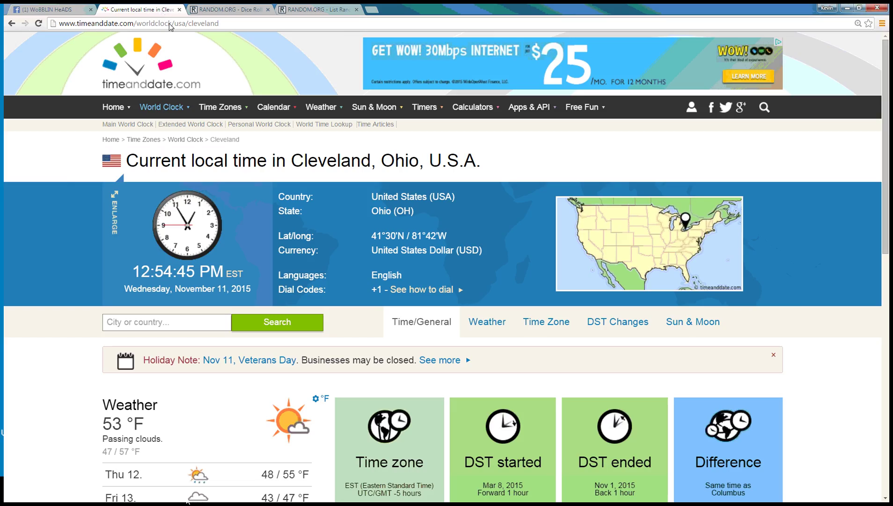
pyautogui.click(70, 10)
pyautogui.scroll(-5, 335, 279)
pyautogui.scroll(-5, 336, 279)
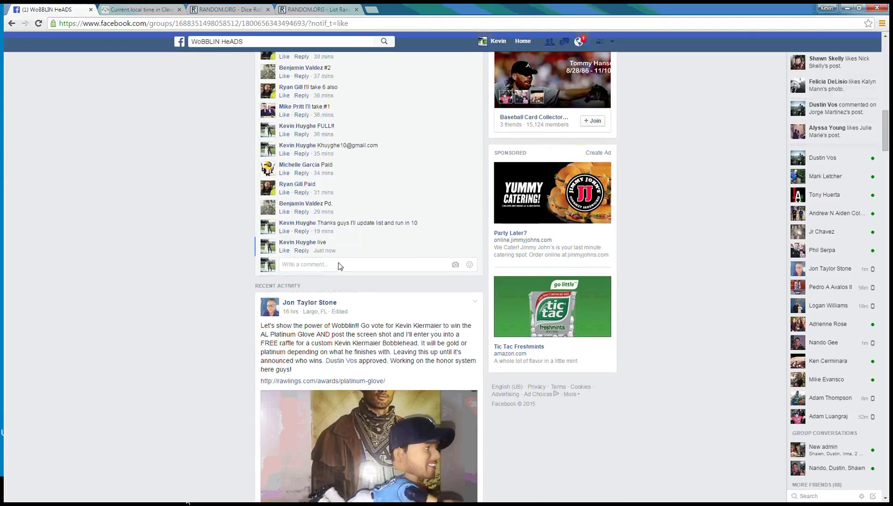